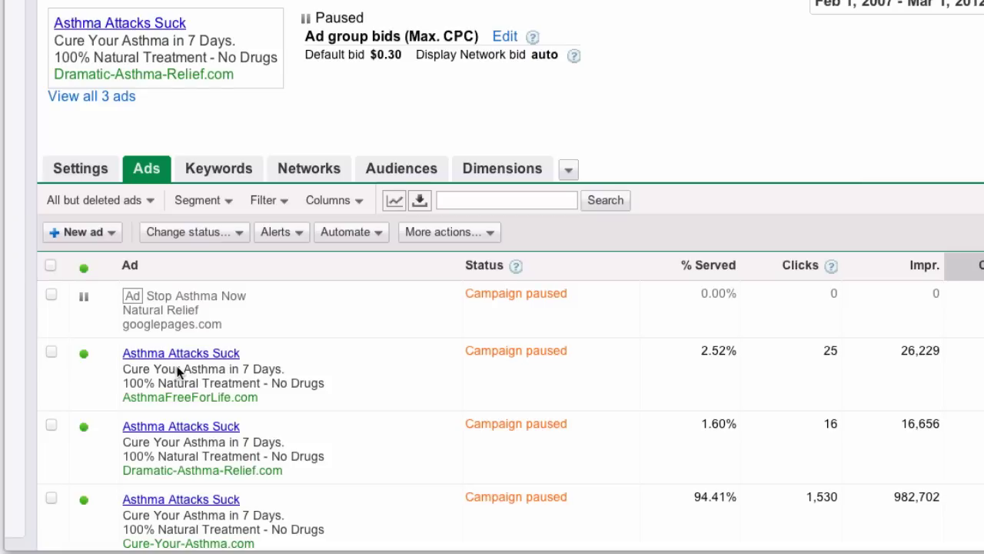
# Step: Generate suggested display ads from the AsthmaFreeForLife.com text ad through More actions
pyautogui.click(51, 352)
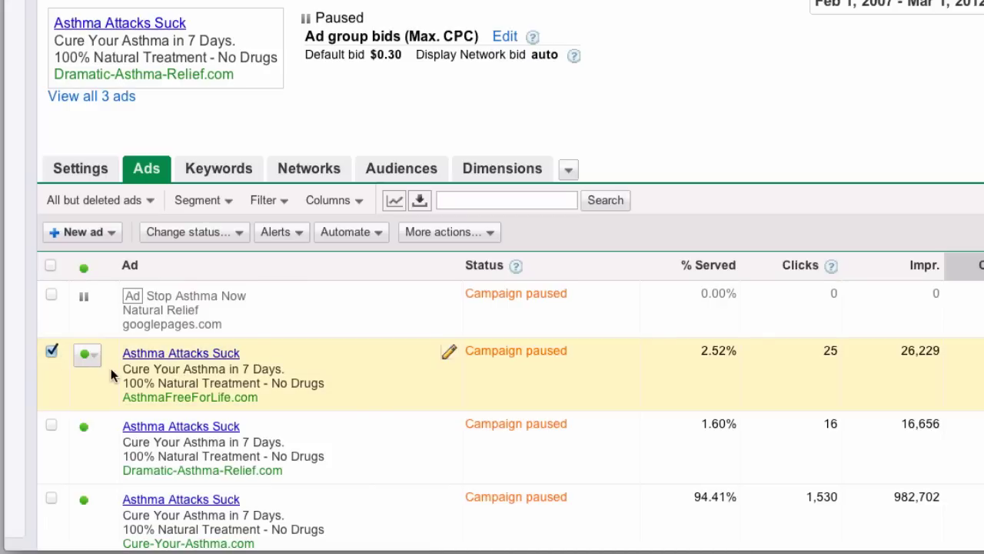
pyautogui.click(482, 233)
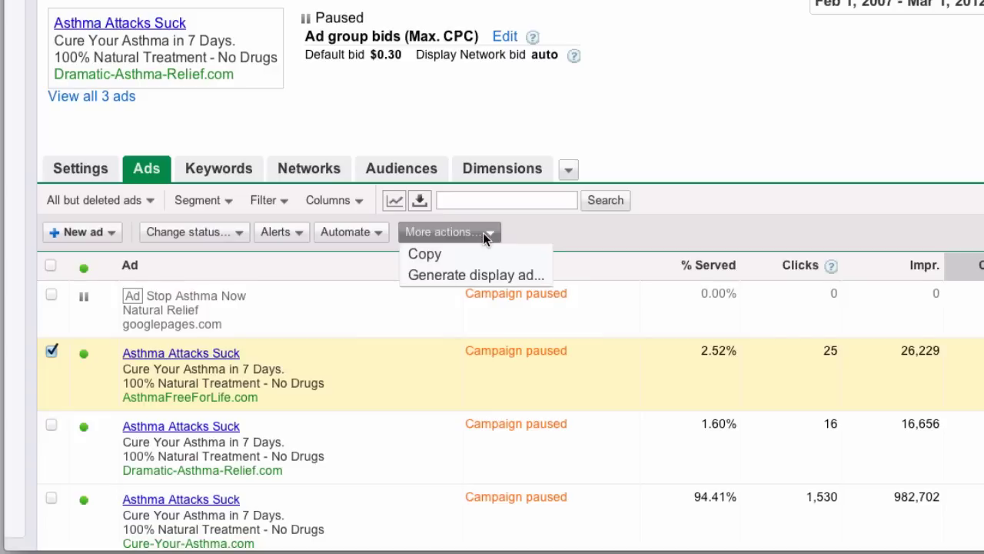
pyautogui.click(492, 275)
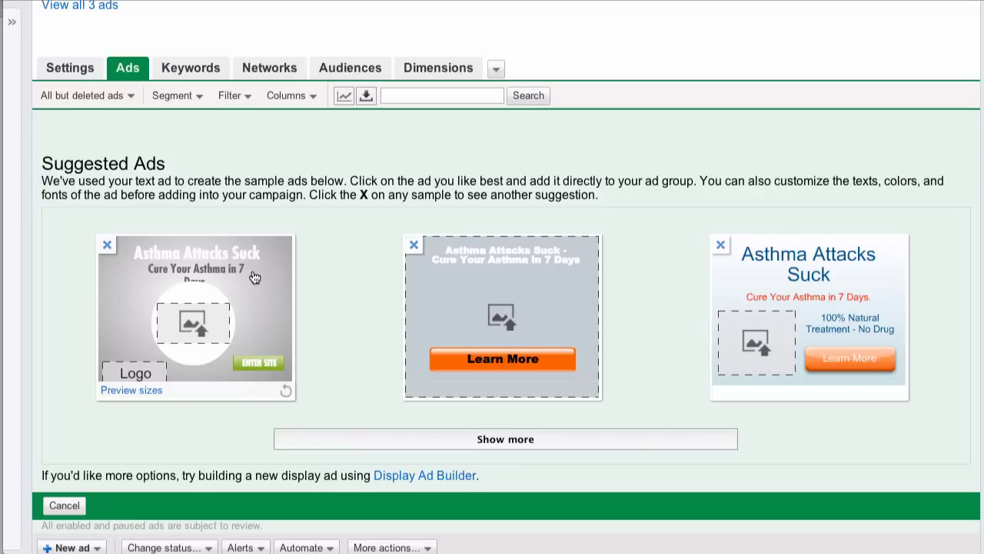
# Step: Dismiss the first suggestion for a new design, load more suggestions and browse all eight variations
pyautogui.click(112, 246)
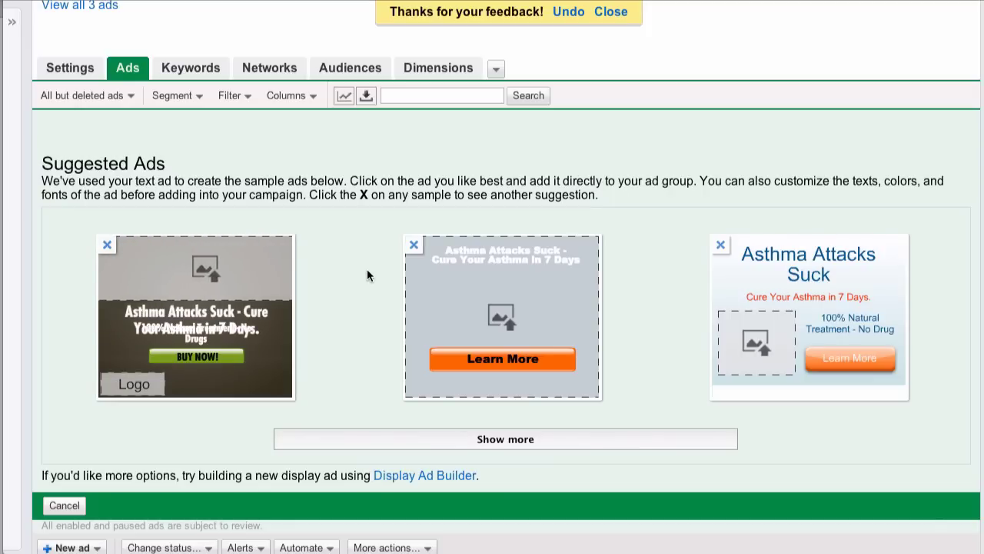
pyautogui.click(513, 440)
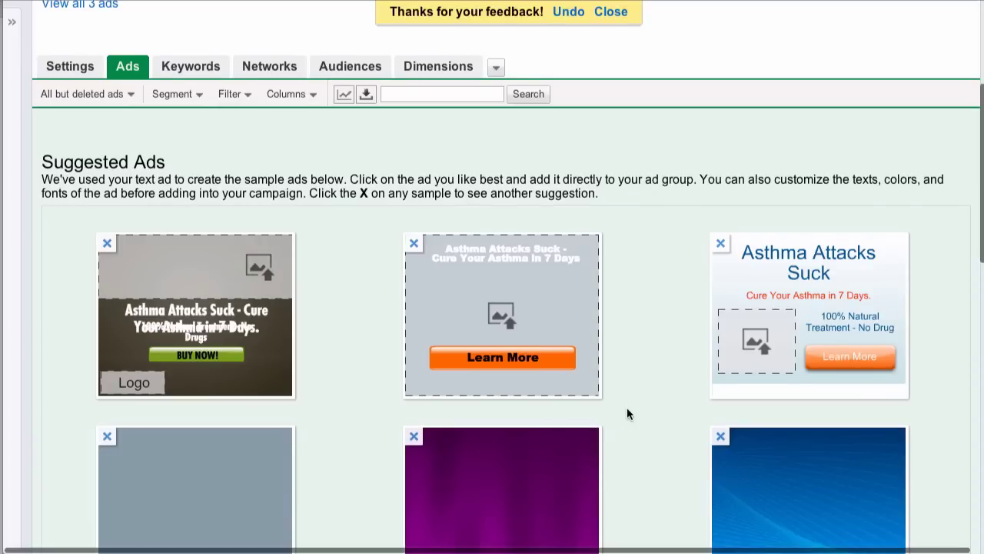
pyautogui.scroll(-1, 628, 415)
pyautogui.scroll(-1, 629, 415)
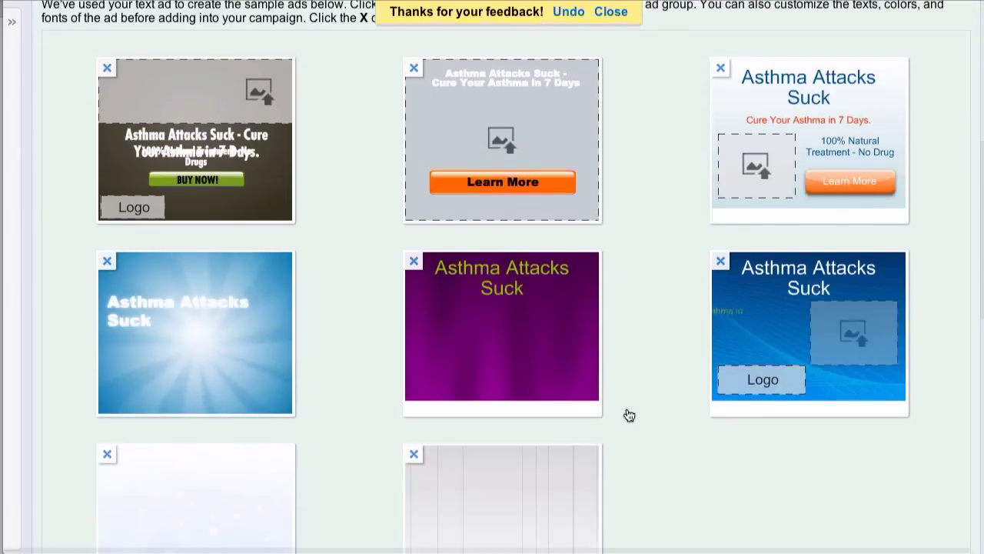
pyautogui.scroll(-1, 629, 415)
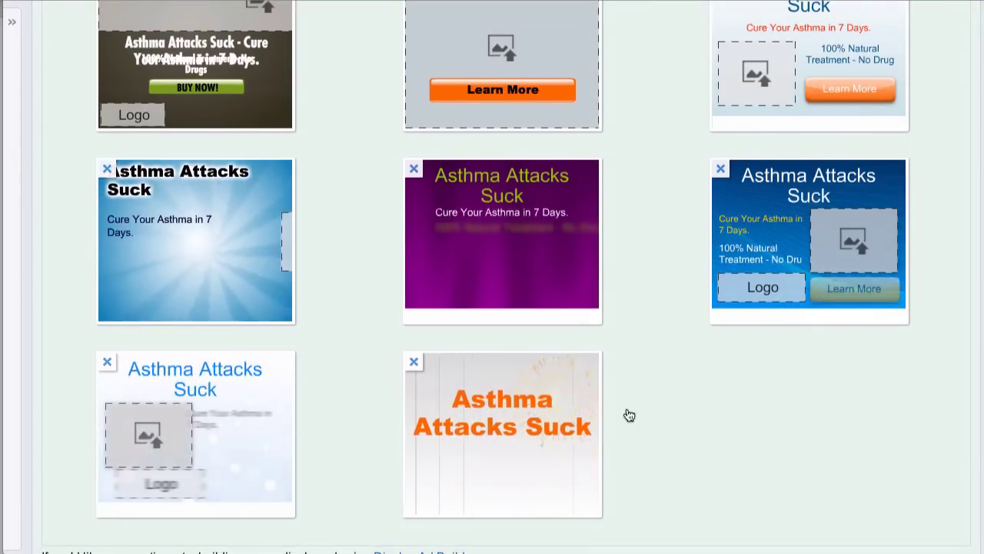
pyautogui.scroll(1, 629, 415)
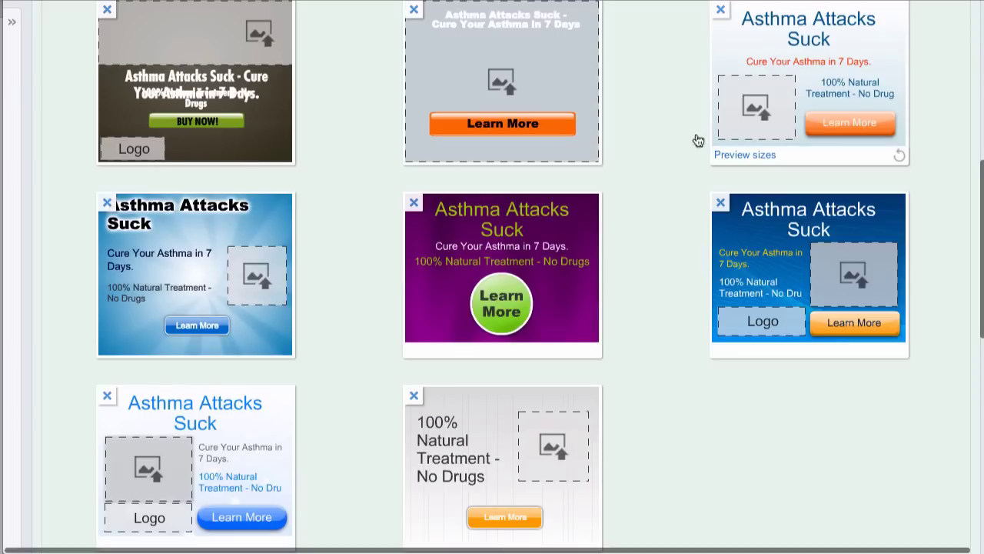
pyautogui.click(285, 350)
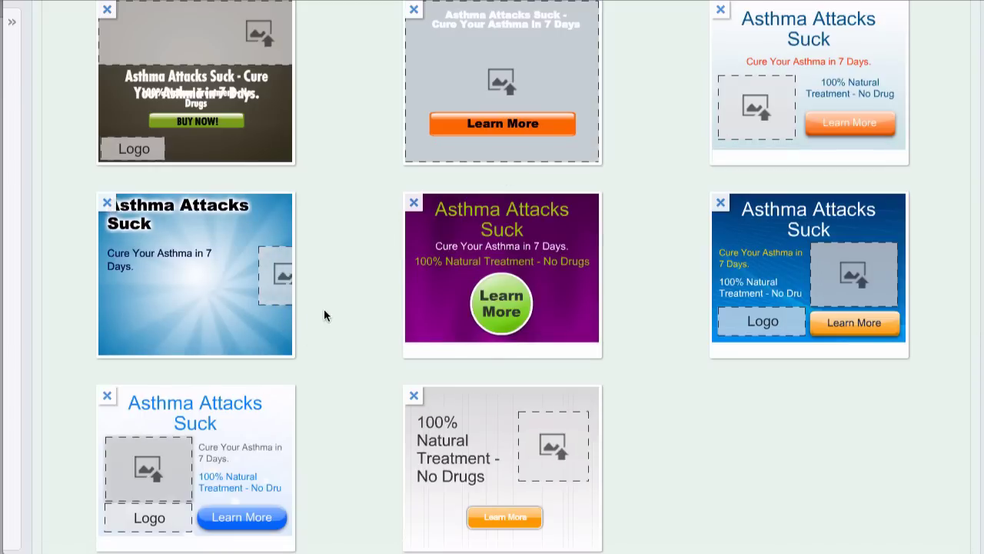
pyautogui.scroll(2, 323, 316)
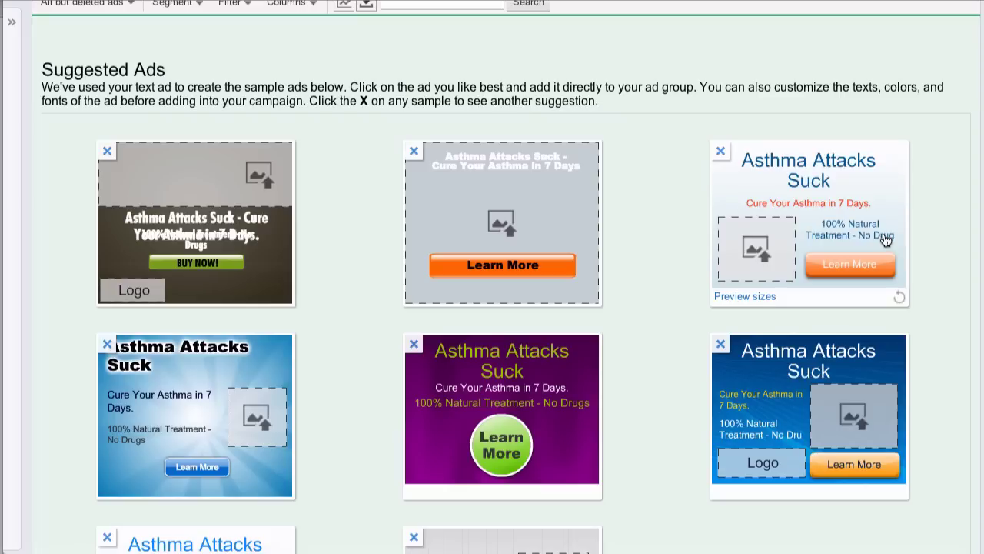
# Step: Open the light-blue top-right suggestion in the editor and rename it 'Asthma image G suggest'
pyautogui.click(832, 220)
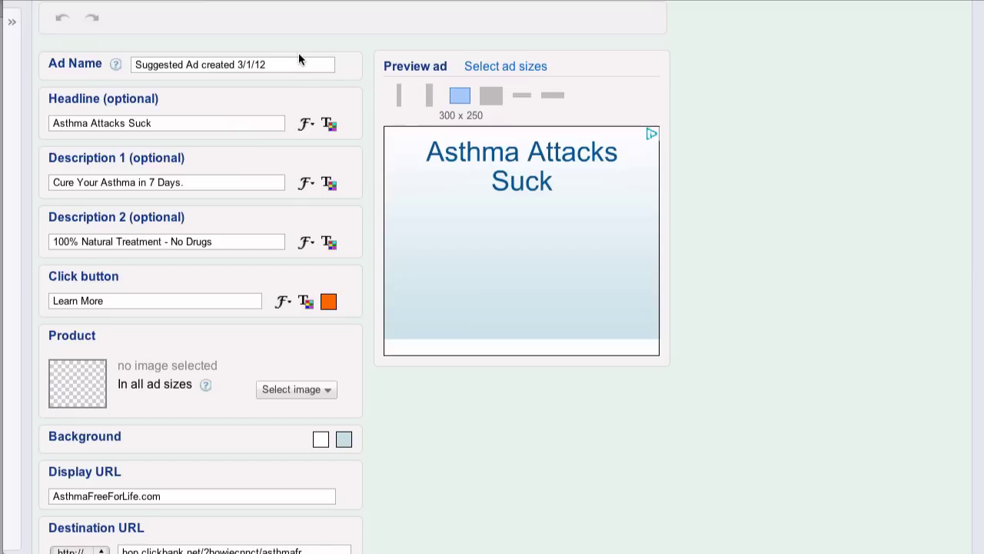
pyautogui.moveTo(338, 64); pyautogui.dragTo(132, 67)
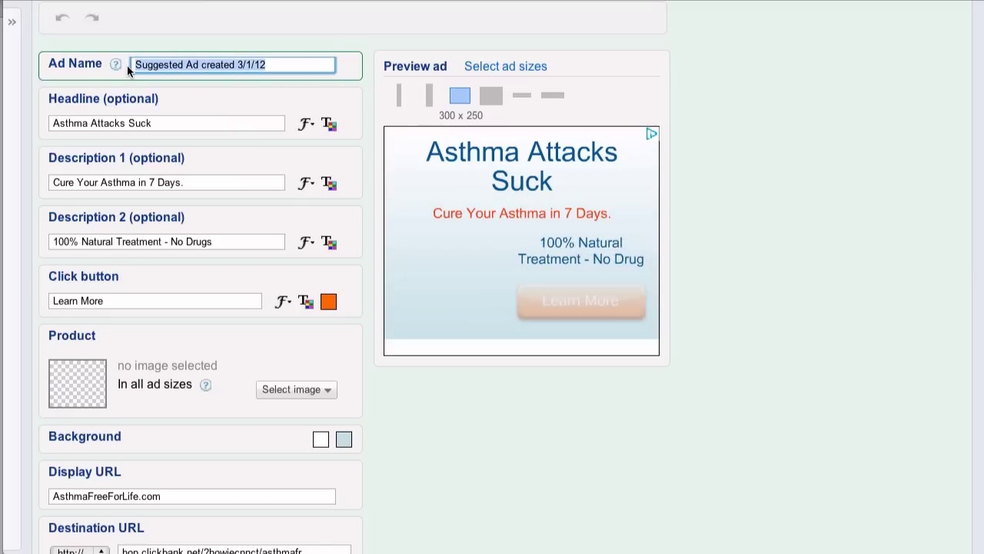
pyautogui.write('Asht')
pyautogui.press('BackSpace')
pyautogui.press('BackSpace')
pyautogui.write('th')
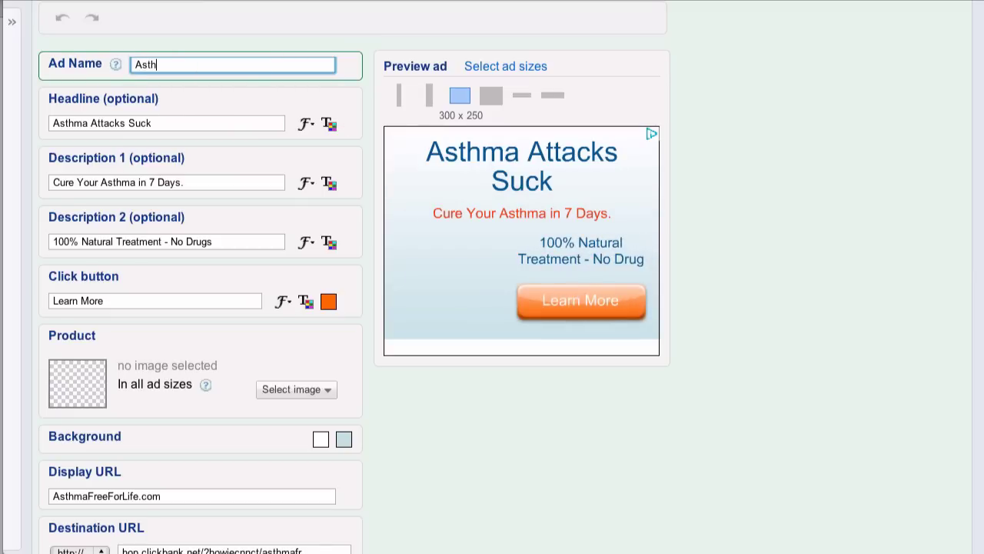
pyautogui.write('ma image G sugge')
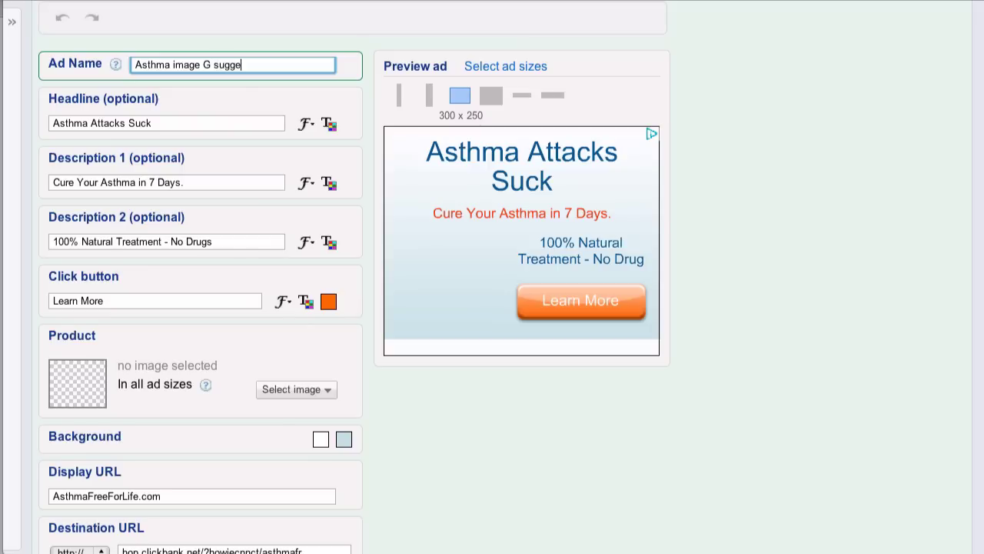
pyautogui.write('st')
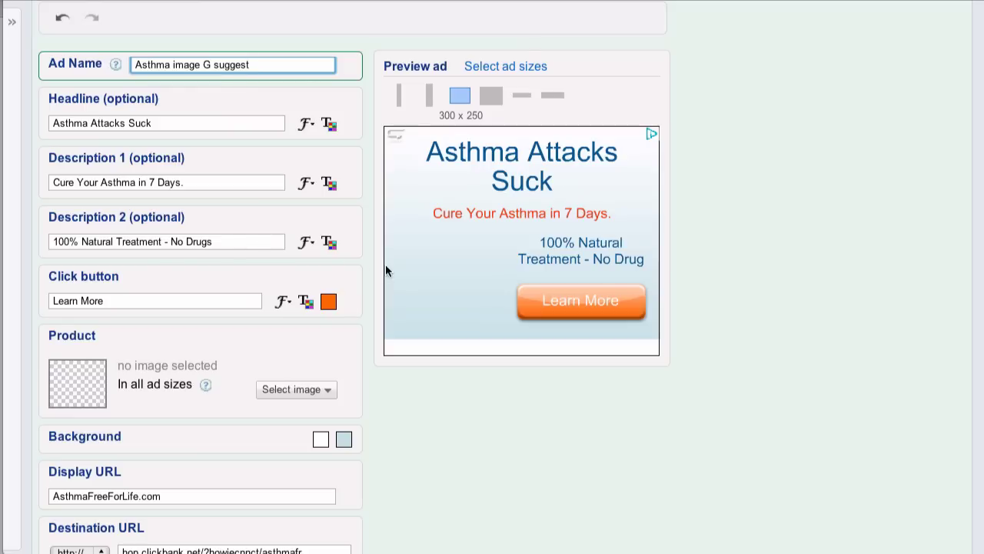
# Step: Widen the '100% Natural Treatment - No Drugs' box so No Drugs fits, checking the other sizes
pyautogui.click(515, 258)
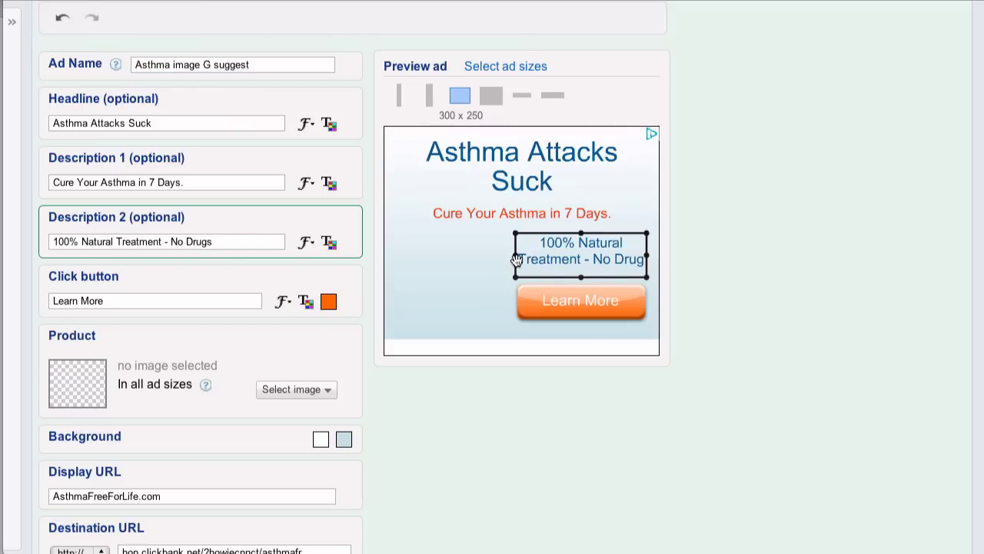
pyautogui.moveTo(516, 257); pyautogui.dragTo(502, 262)
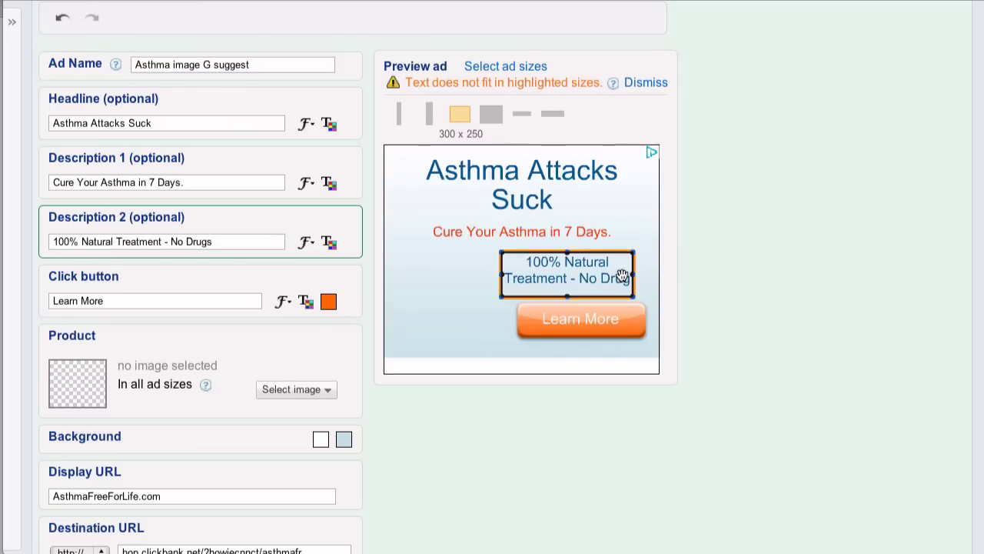
pyautogui.moveTo(633, 279); pyautogui.dragTo(647, 280)
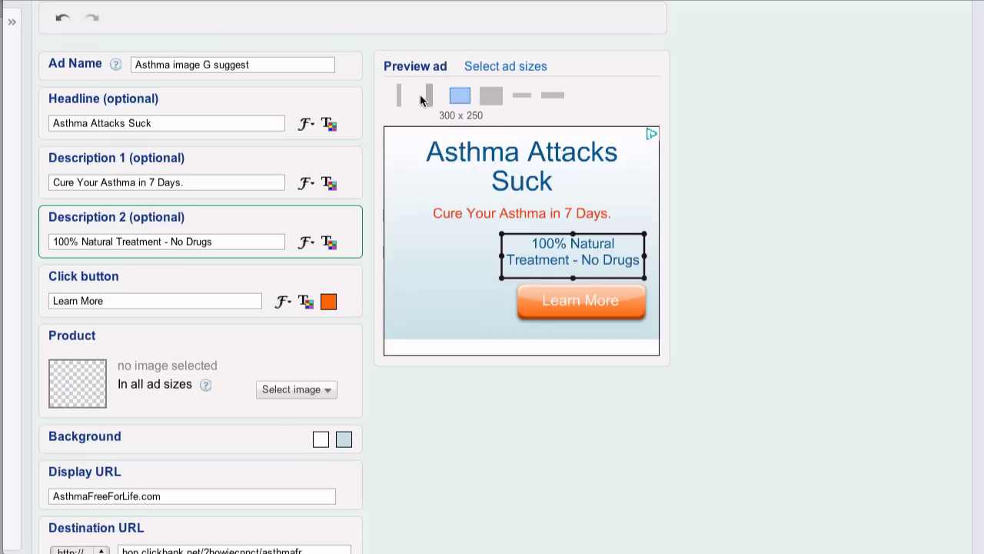
pyautogui.click(429, 95)
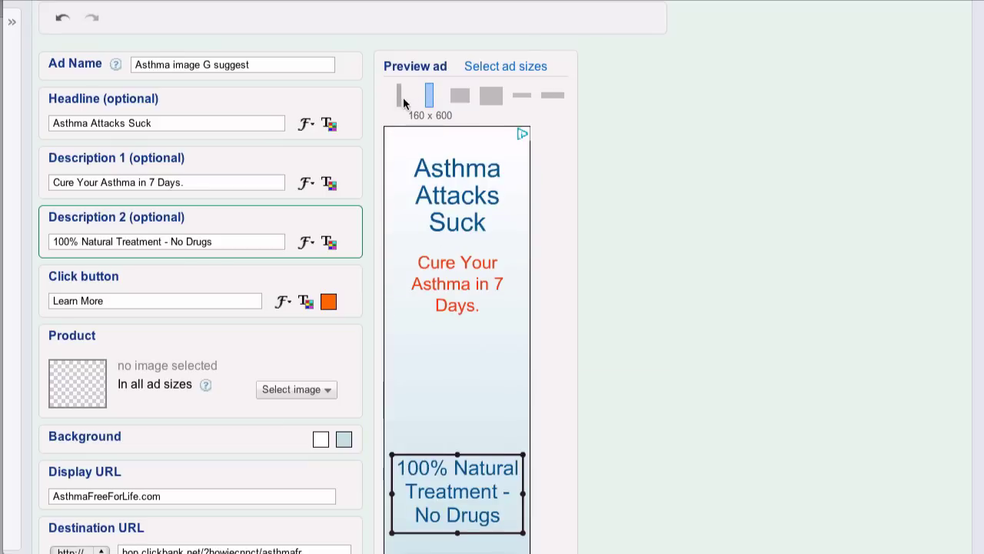
pyautogui.click(399, 97)
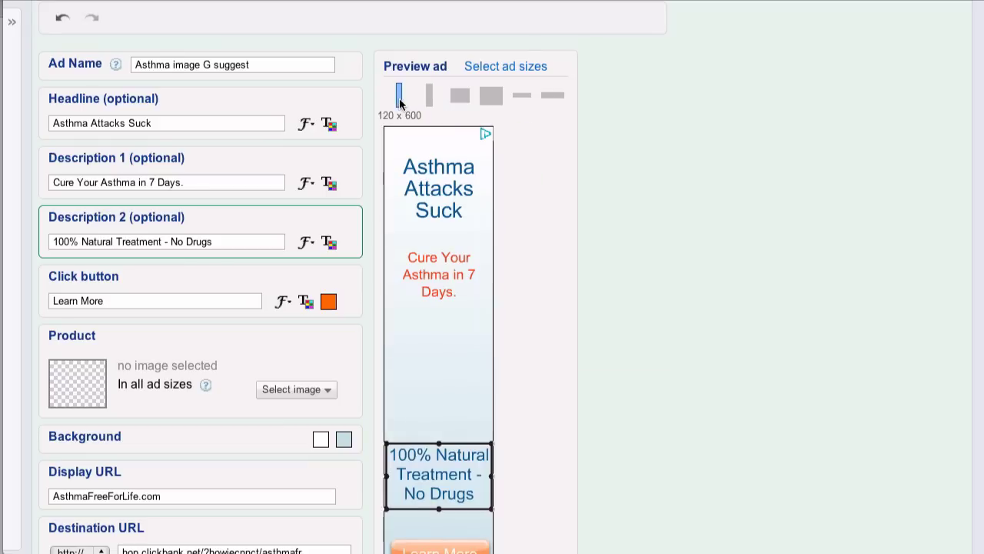
pyautogui.click(492, 94)
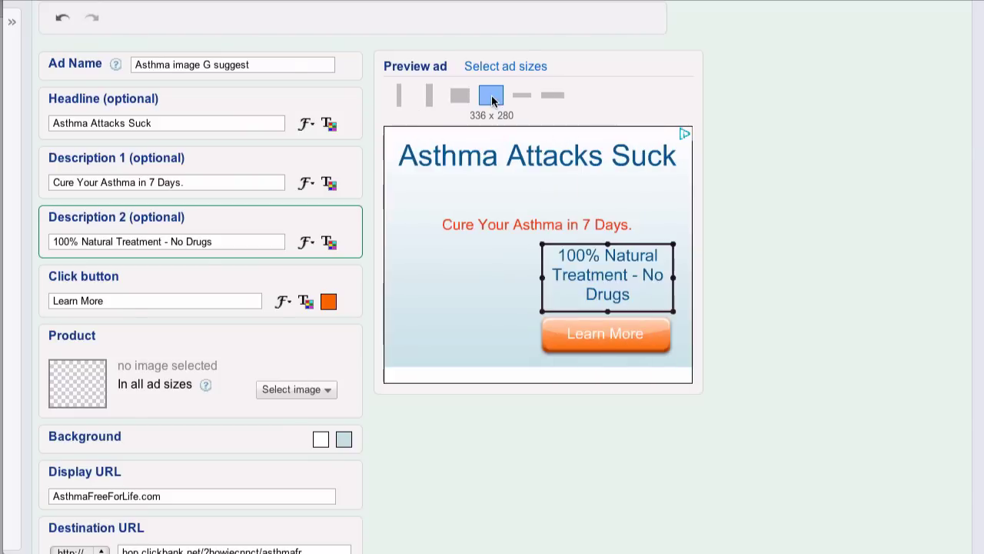
pyautogui.click(462, 94)
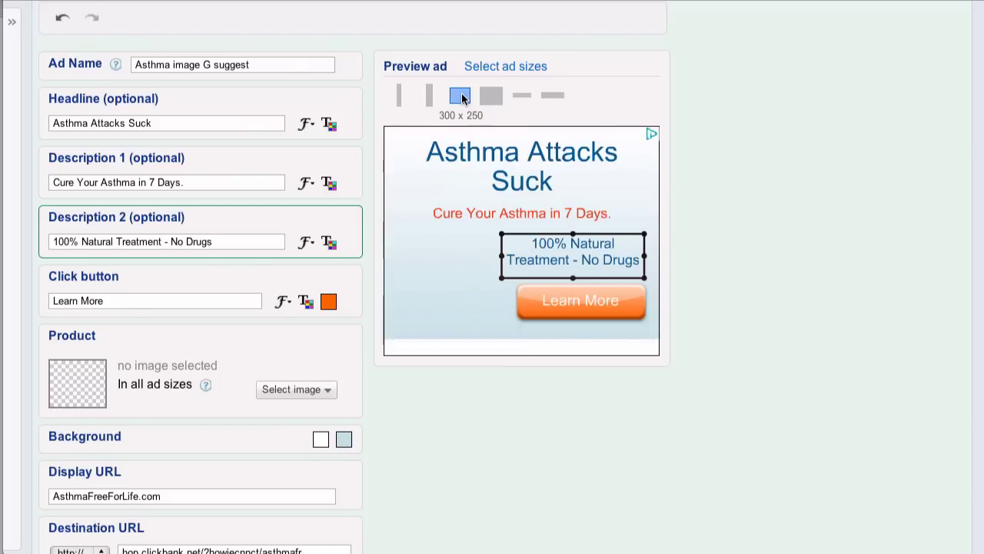
# Step: Widen the description box in the 468 x 60 and 728 x 90 banners so it wraps to two lines
pyautogui.click(525, 93)
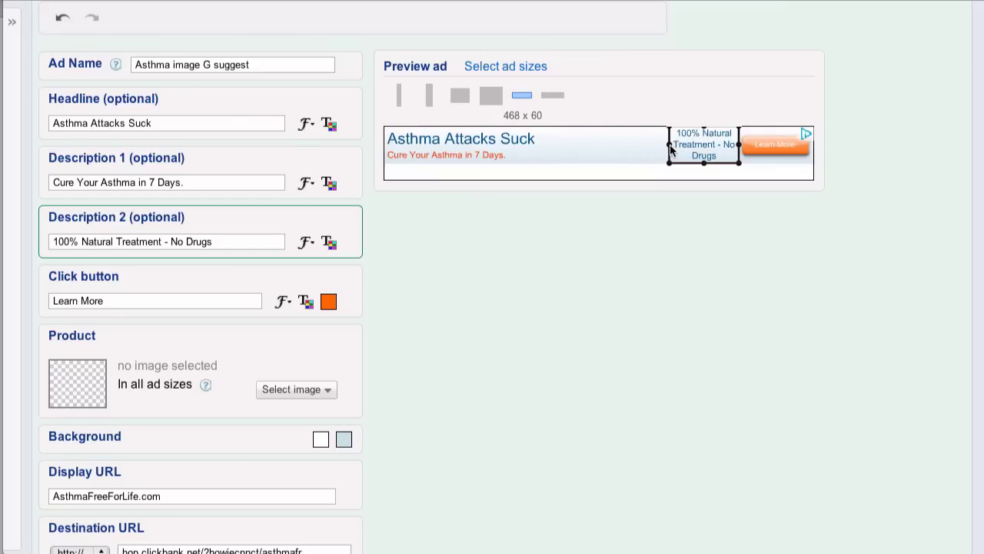
pyautogui.moveTo(668, 145); pyautogui.dragTo(597, 152)
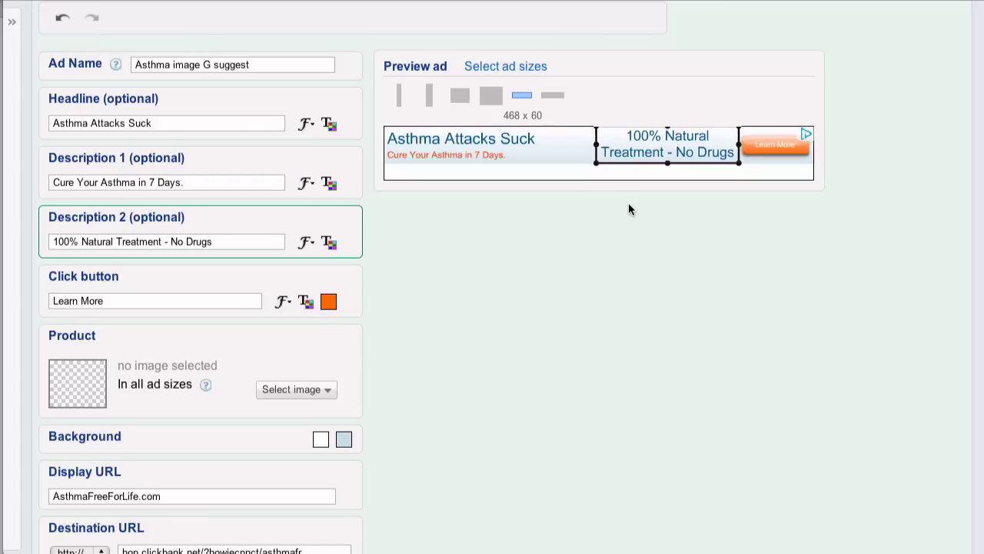
pyautogui.click(553, 95)
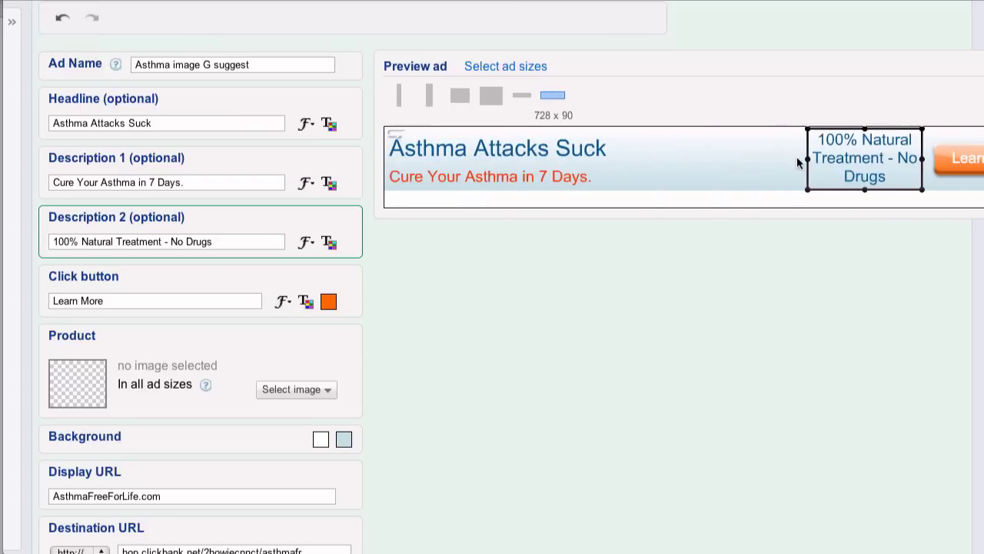
pyautogui.moveTo(806, 160); pyautogui.dragTo(705, 160)
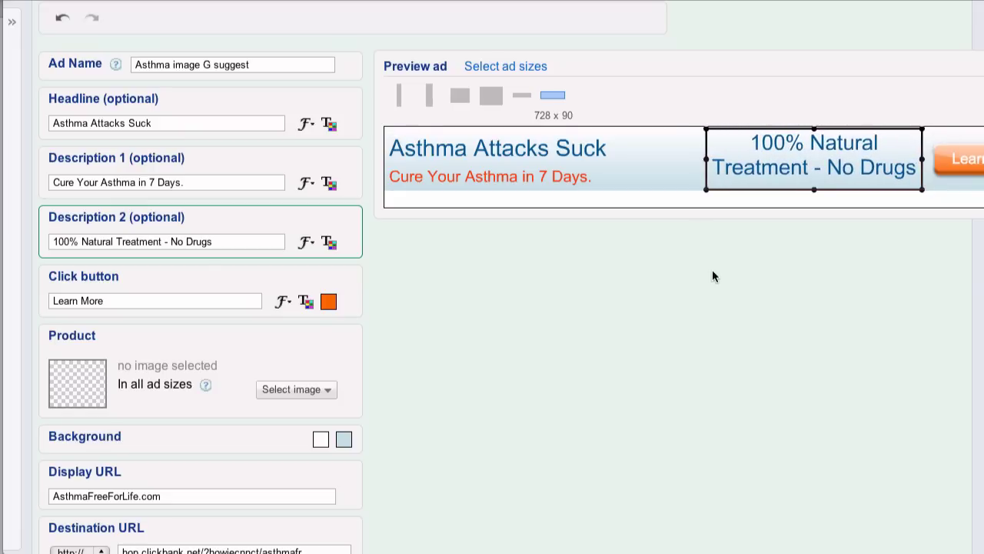
pyautogui.scroll(-1, 713, 272)
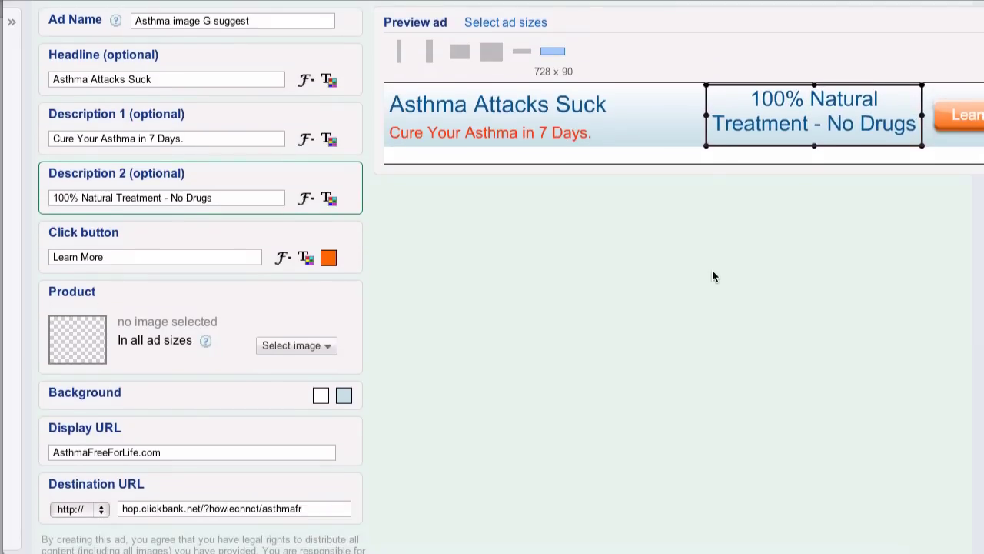
pyautogui.scroll(-2, 712, 277)
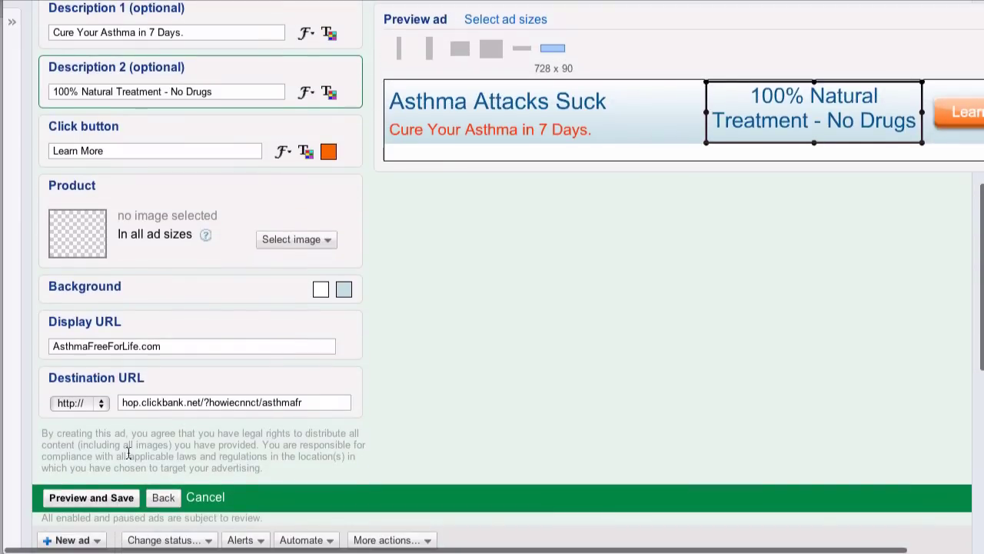
# Step: Submit the ad with Preview and Save and list the image sources for the required product image
pyautogui.click(110, 498)
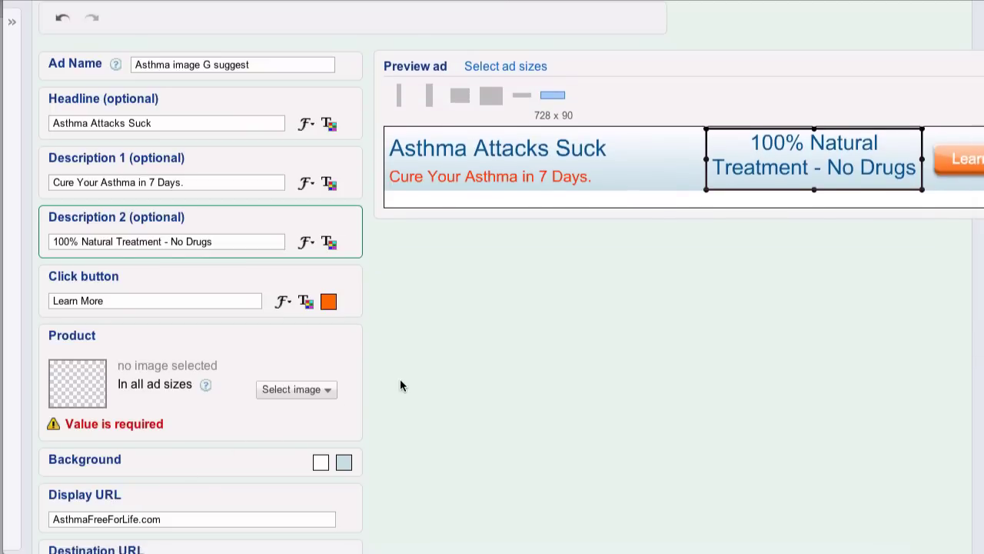
pyautogui.scroll(-3, 401, 385)
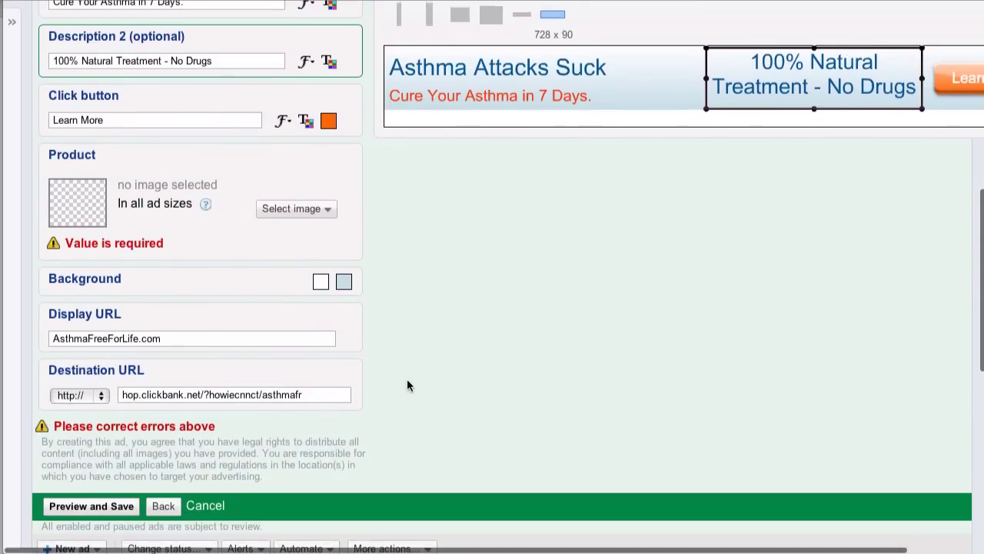
pyautogui.scroll(2, 406, 378)
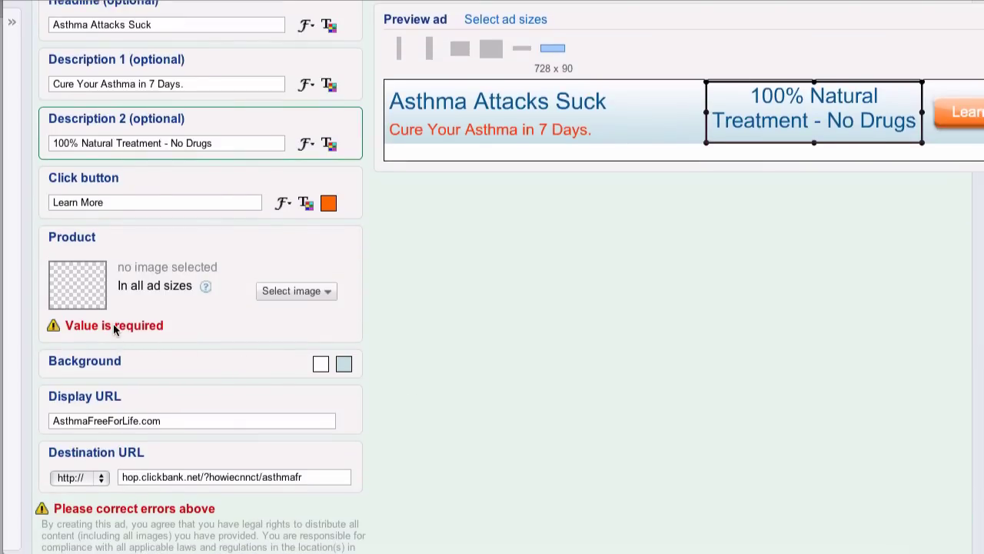
pyautogui.click(320, 290)
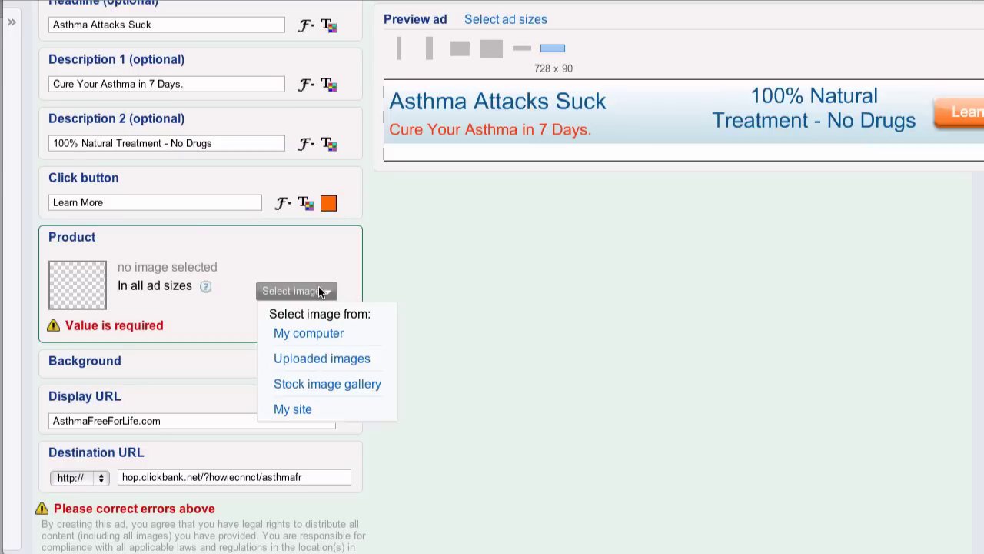
# Step: Set the product image to the skeleton picture from the Science & Medicine stock gallery
pyautogui.click(350, 391)
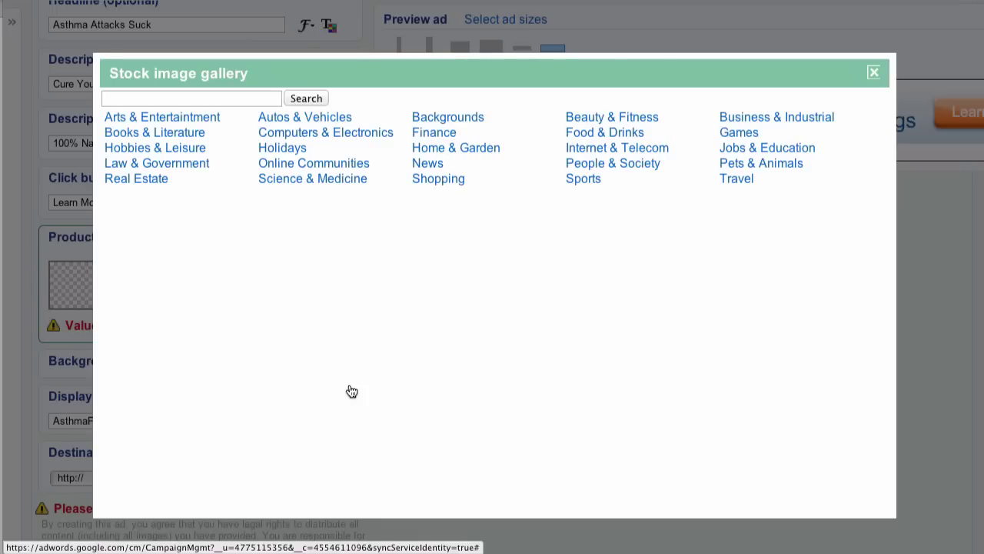
pyautogui.click(311, 179)
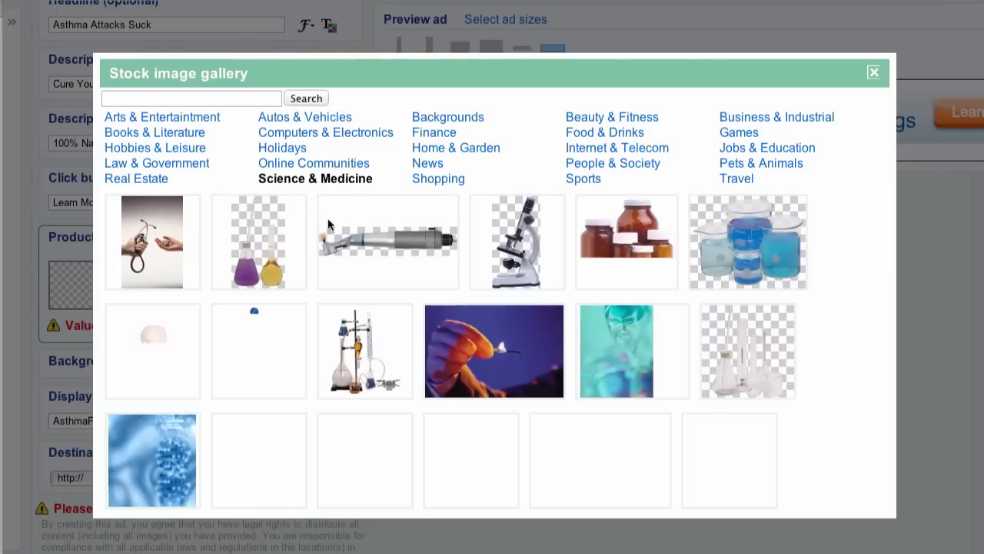
pyautogui.scroll(-5, 859, 345)
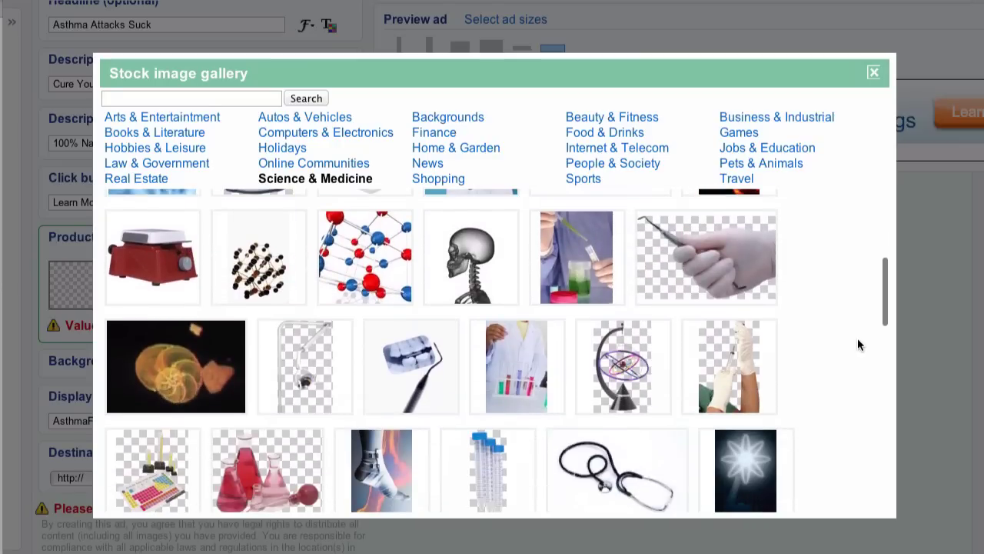
pyautogui.click(477, 277)
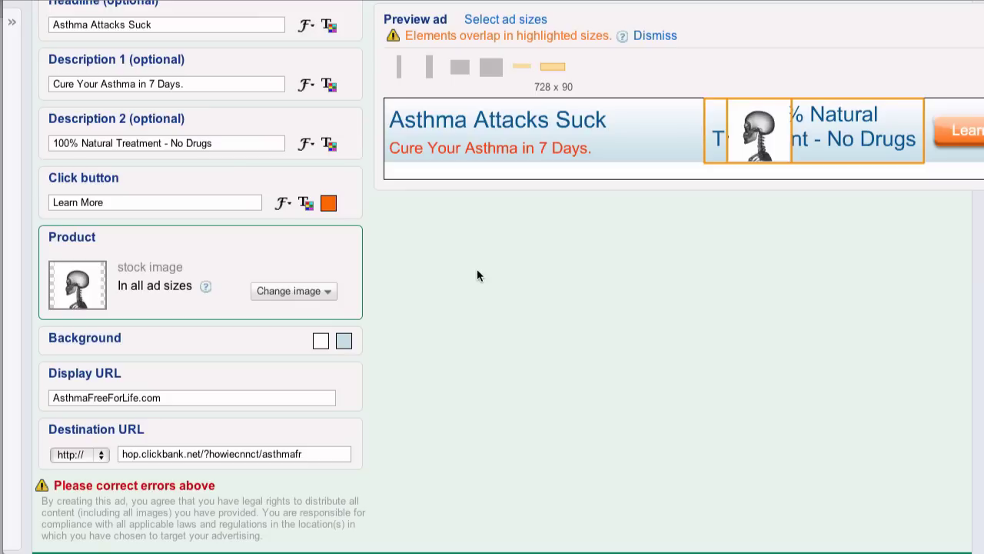
# Step: Move the skeleton image left off the description text in the 728 x 90 banner and preview
pyautogui.moveTo(770, 158); pyautogui.dragTo(682, 159)
pyautogui.scroll(-3, 743, 296)
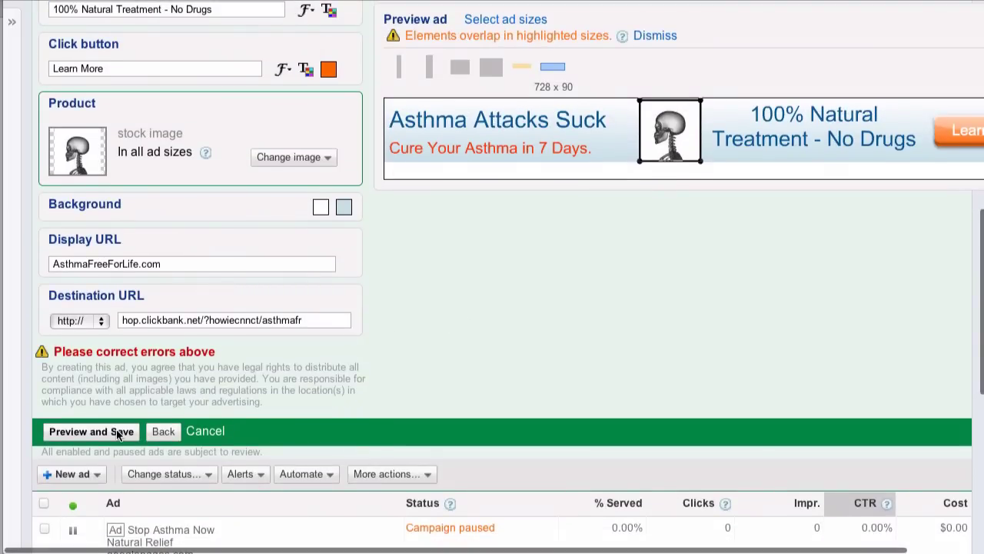
pyautogui.click(116, 431)
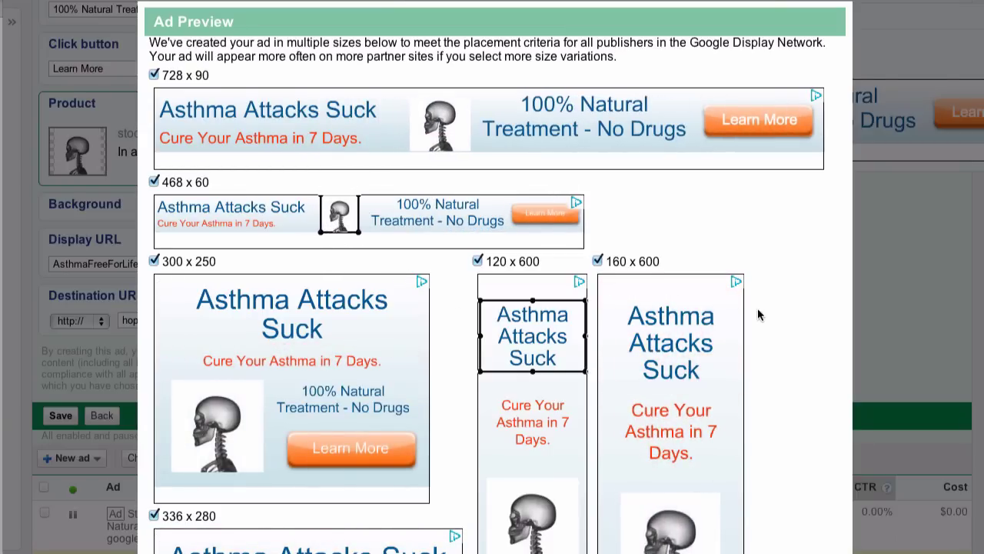
# Step: Review every ad size in the Ad Preview and save the finished display ad
pyautogui.scroll(-3, 758, 308)
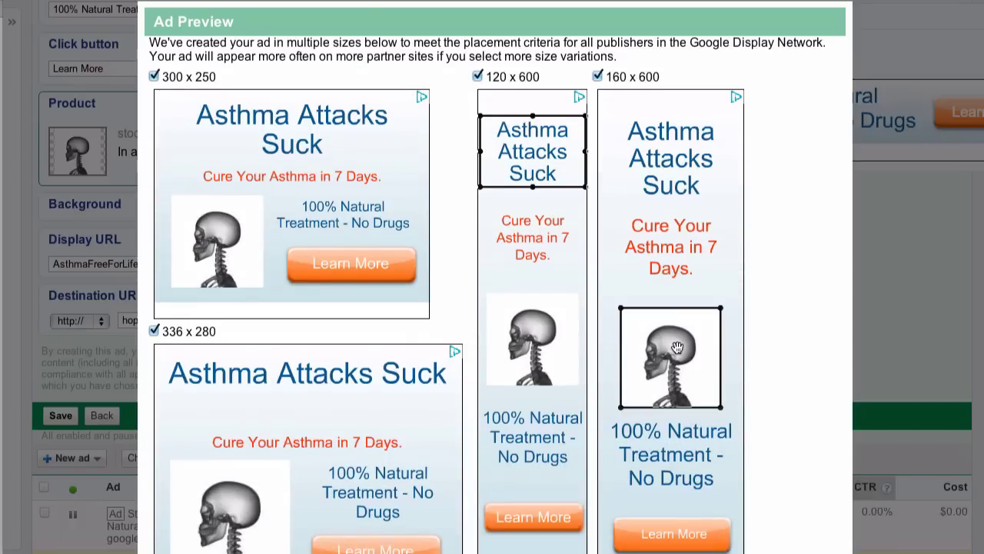
pyautogui.scroll(-2, 784, 311)
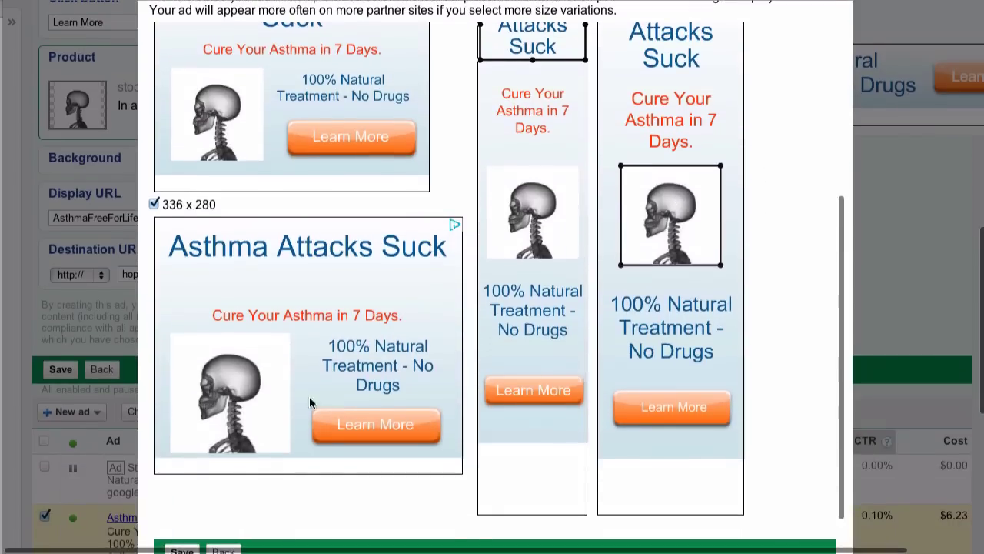
pyautogui.scroll(-3, 785, 306)
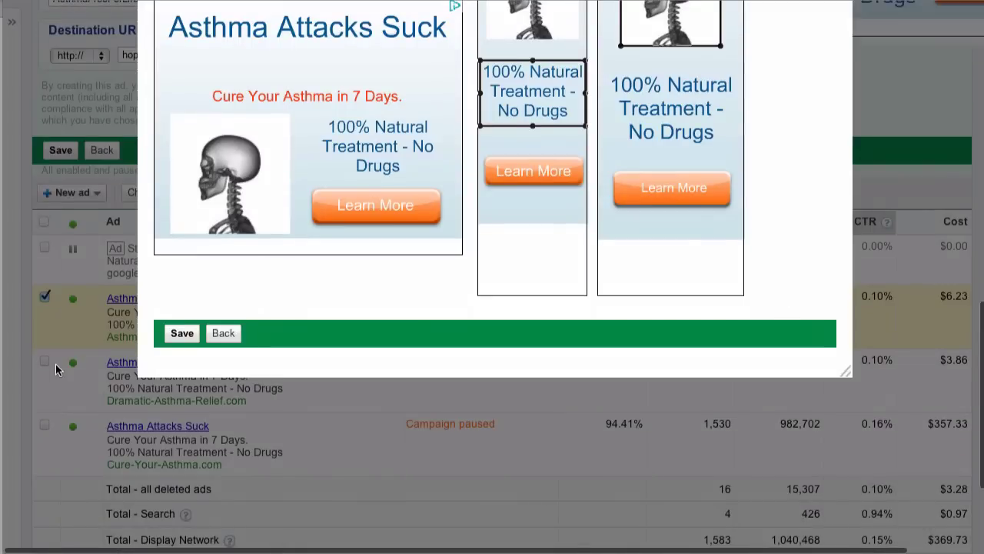
pyautogui.click(176, 332)
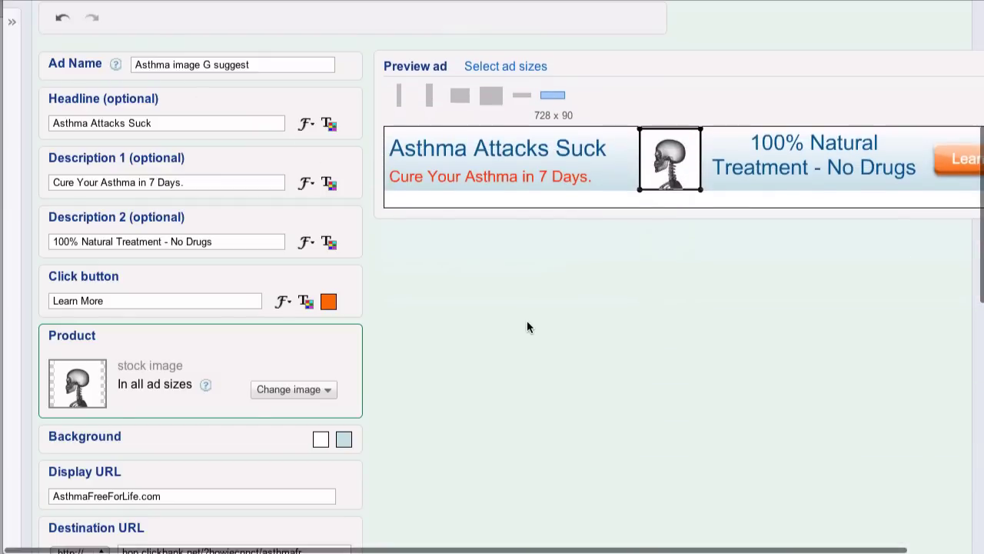
pyautogui.scroll(-3, 526, 328)
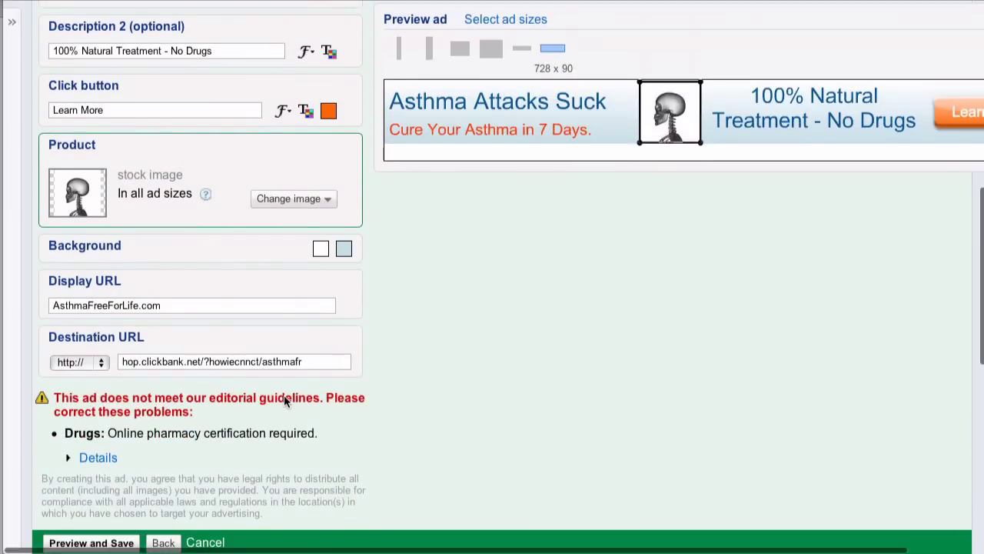